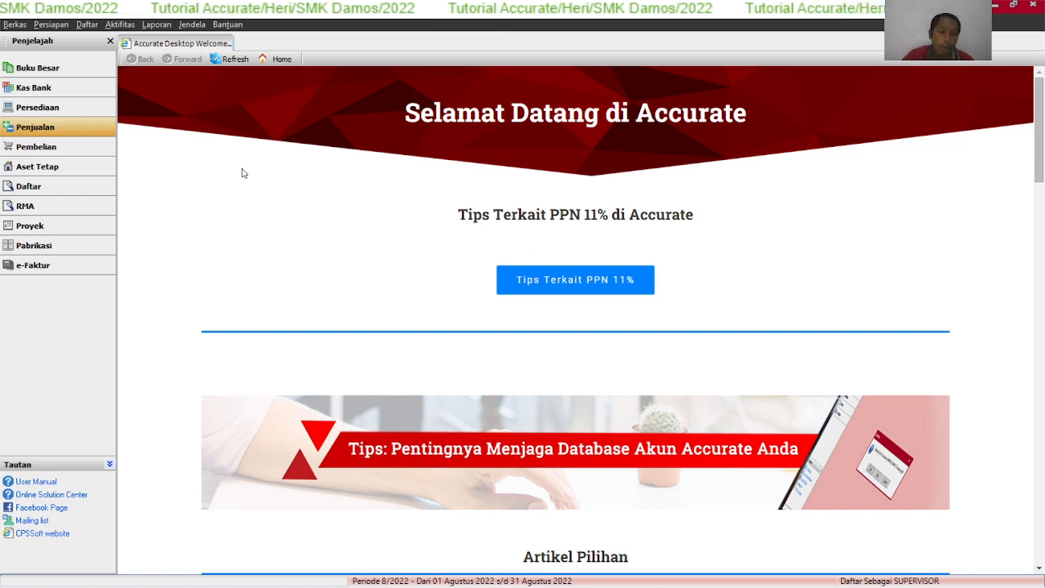
Create a new sales invoice for the customer CV Indah Kiat
{"action": "left_click", "coordinate": [48, 132]}
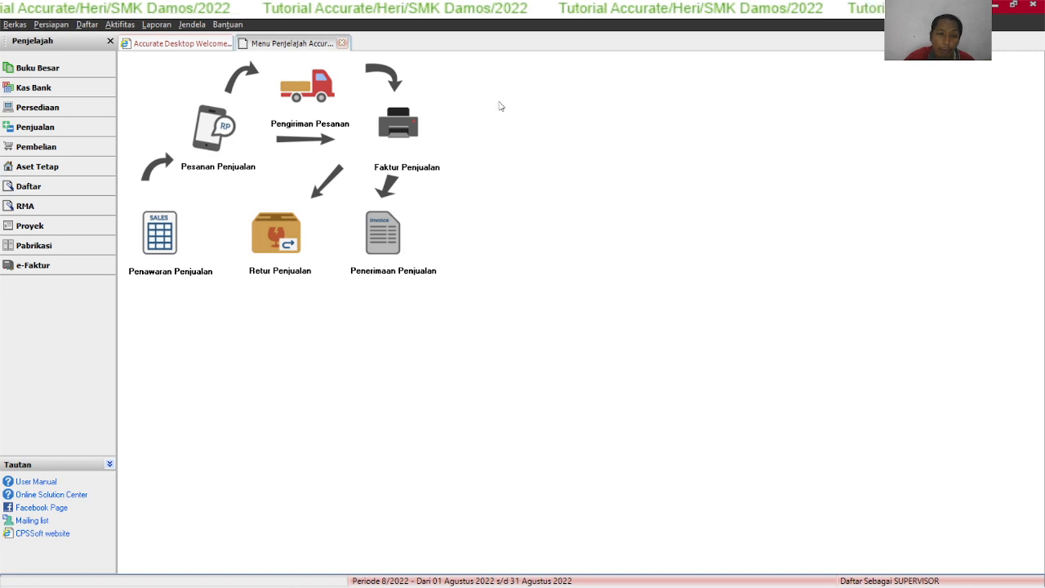
{"action": "left_click", "coordinate": [398, 142]}
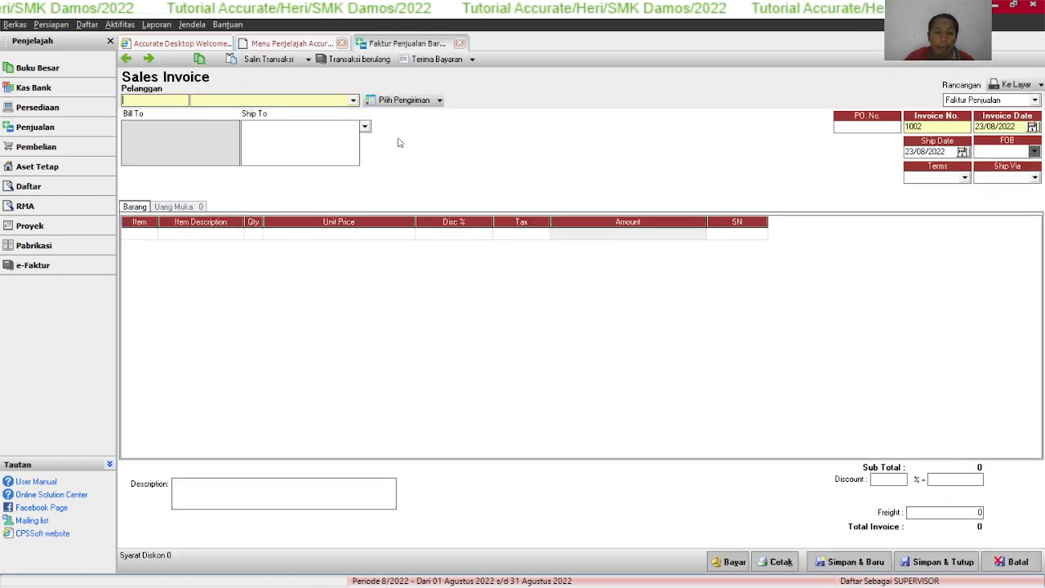
{"action": "left_click", "coordinate": [354, 102]}
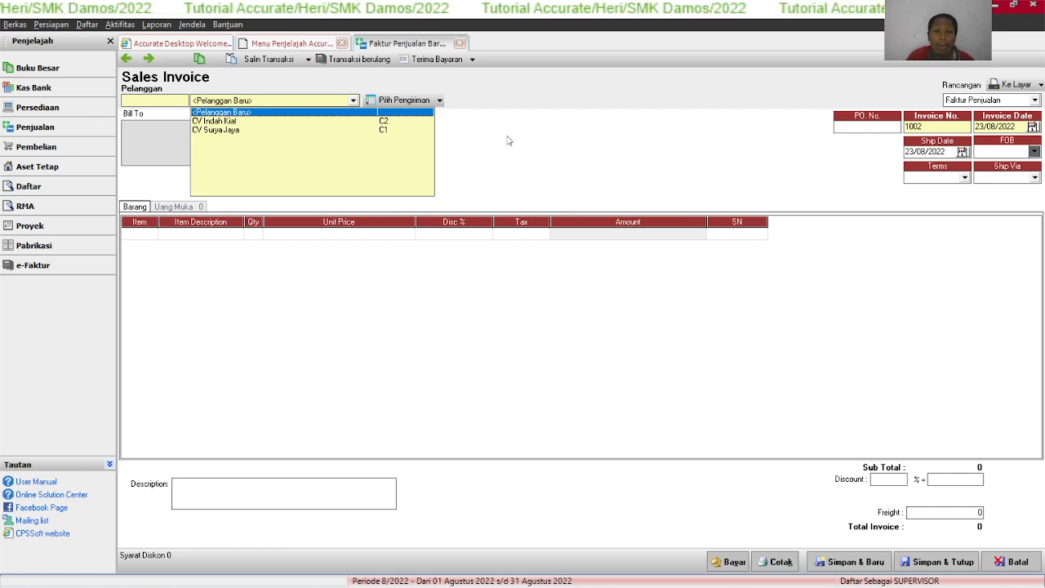
{"action": "left_click", "coordinate": [226, 122]}
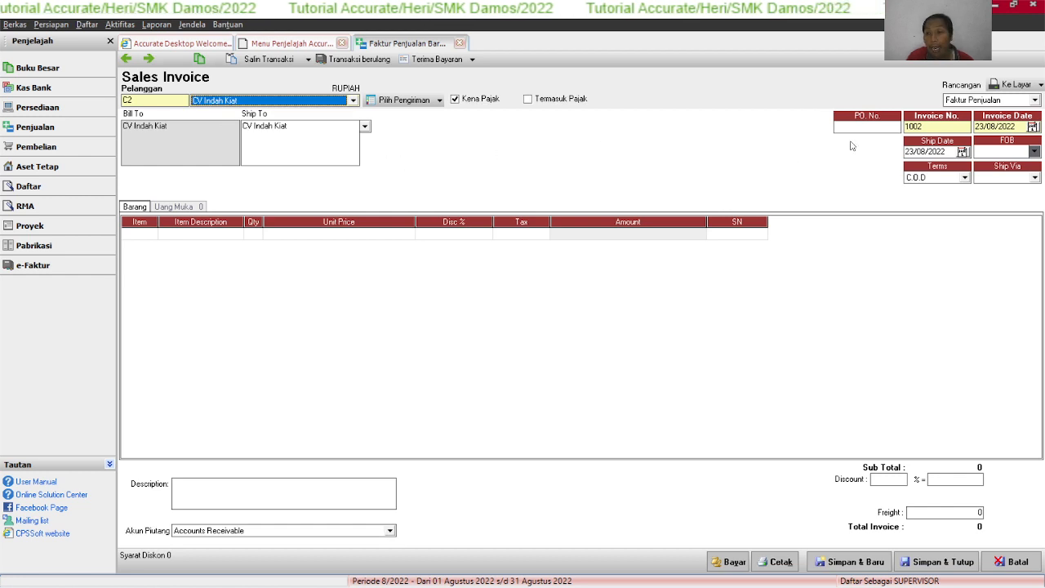
Set the invoice number to FAJ005
{"action": "left_click", "coordinate": [939, 128]}
{"action": "key", "text": "BackSpace"}
{"action": "key", "text": "BackSpace"}
{"action": "key", "text": "BackSpace"}
{"action": "key", "text": "BackSpace"}
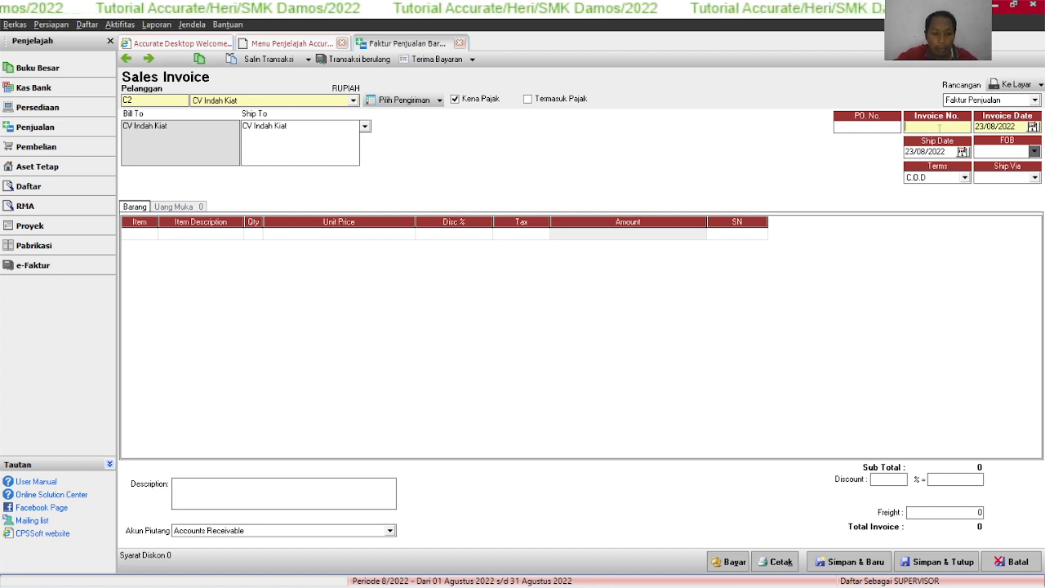
{"action": "type", "text": "FAJ0"}
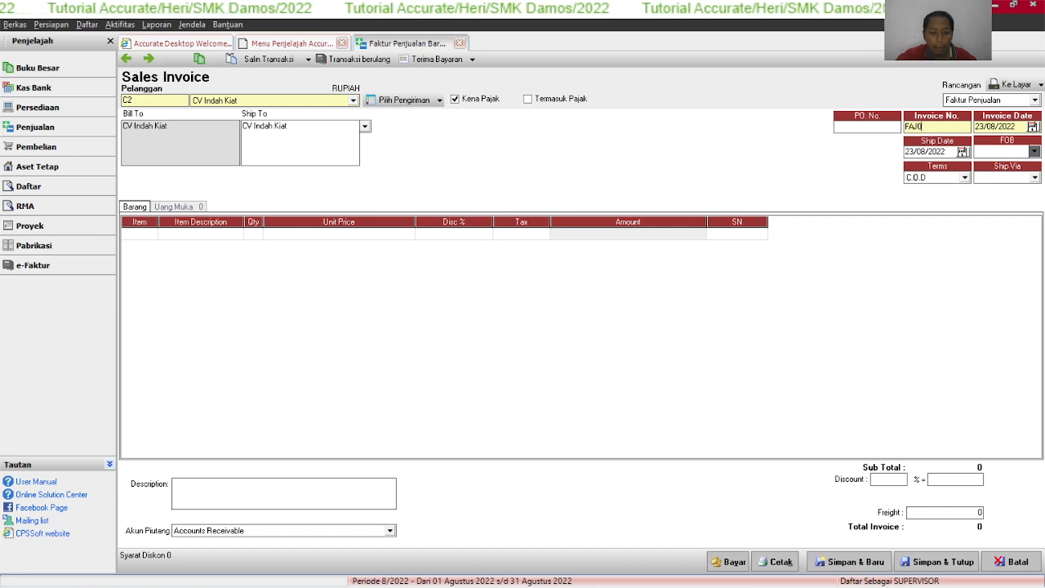
{"action": "type", "text": "05"}
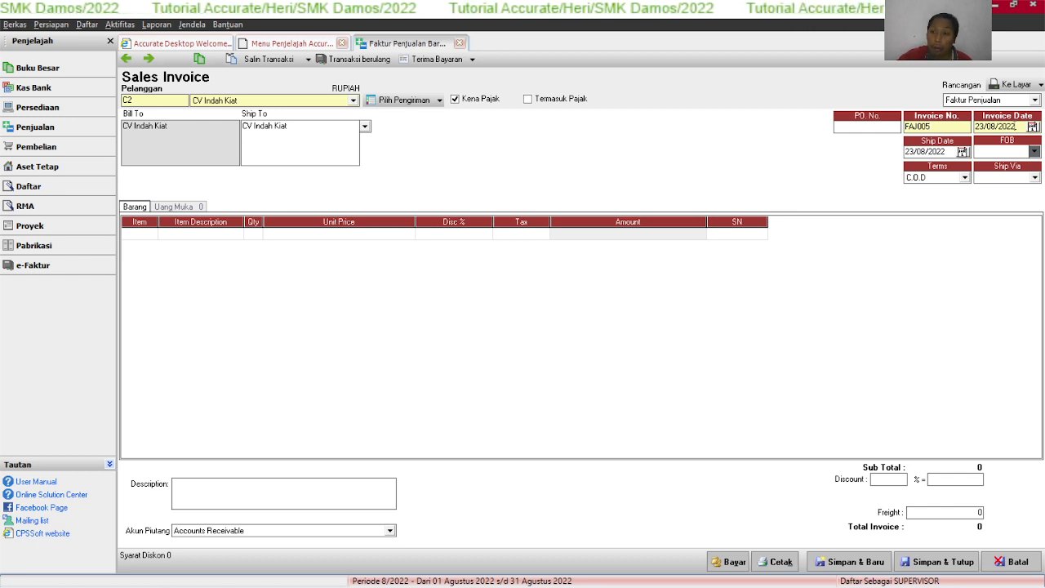
Set the invoice date to 05/12/2015
{"action": "key", "text": "BackSpace"}
{"action": "key", "text": "BackSpace"}
{"action": "key", "text": "BackSpace"}
{"action": "key", "text": "BackSpace"}
{"action": "key", "text": "BackSpace"}
{"action": "key", "text": "BackSpace"}
{"action": "key", "text": "BackSpace"}
{"action": "key", "text": "BackSpace"}
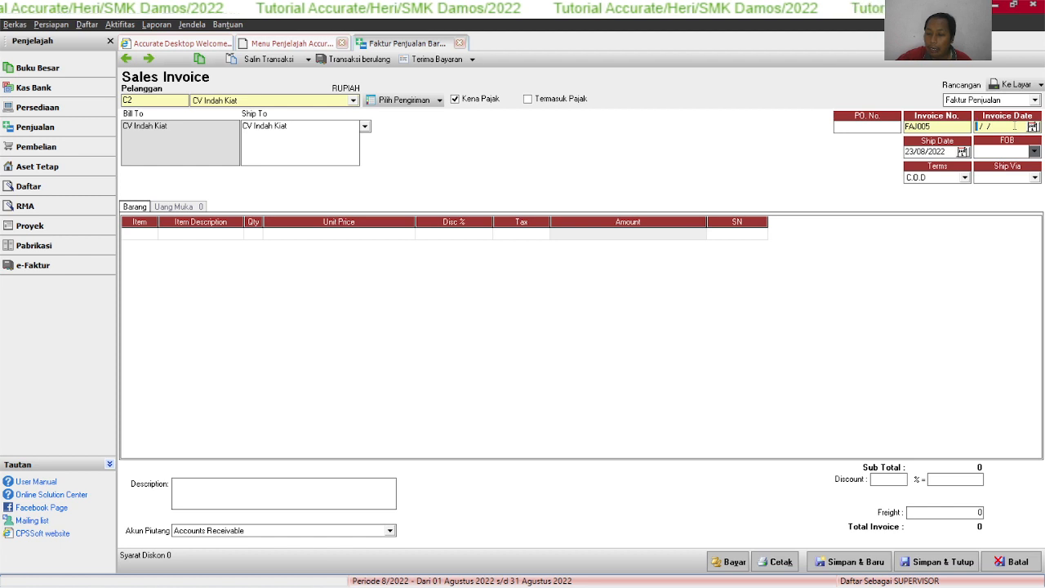
{"action": "type", "text": "05/12/20"}
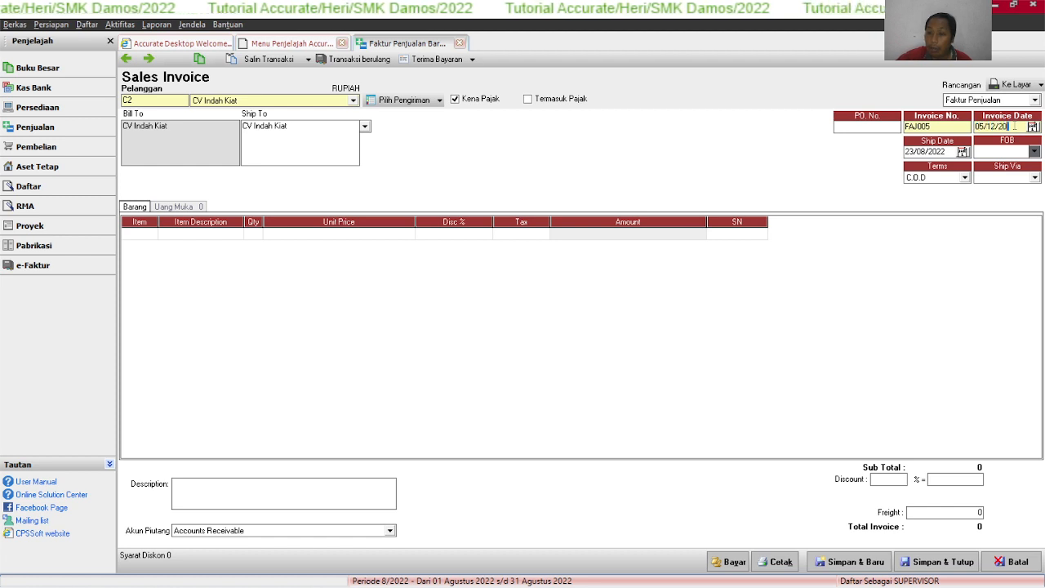
{"action": "type", "text": "15"}
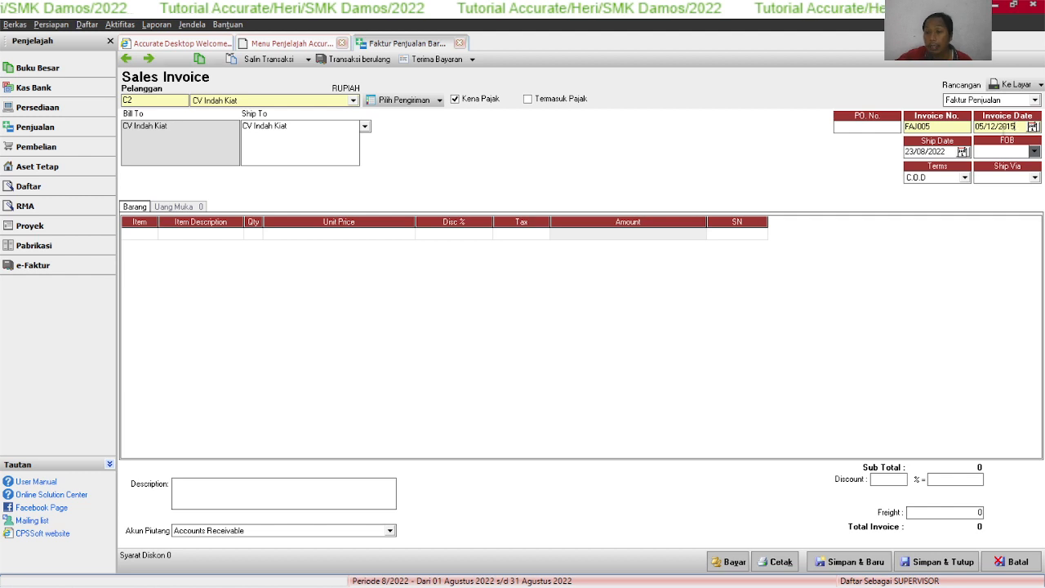
Set the invoice's ship date to 05/12/2015
{"action": "left_click", "coordinate": [947, 152]}
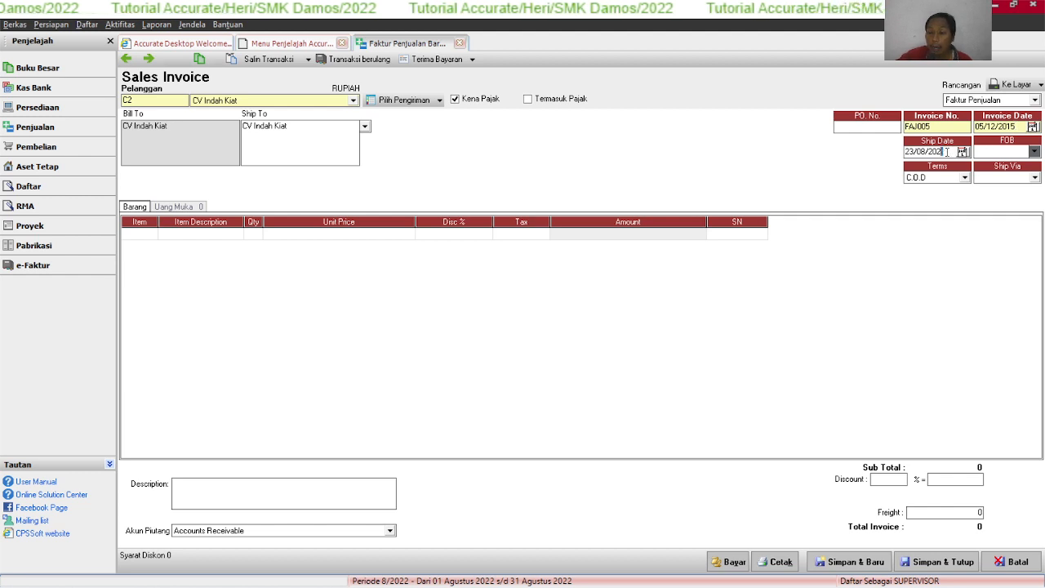
{"action": "key", "text": "ctrl+a"}
{"action": "key", "text": "BackSpace"}
{"action": "type", "text": "05/1"}
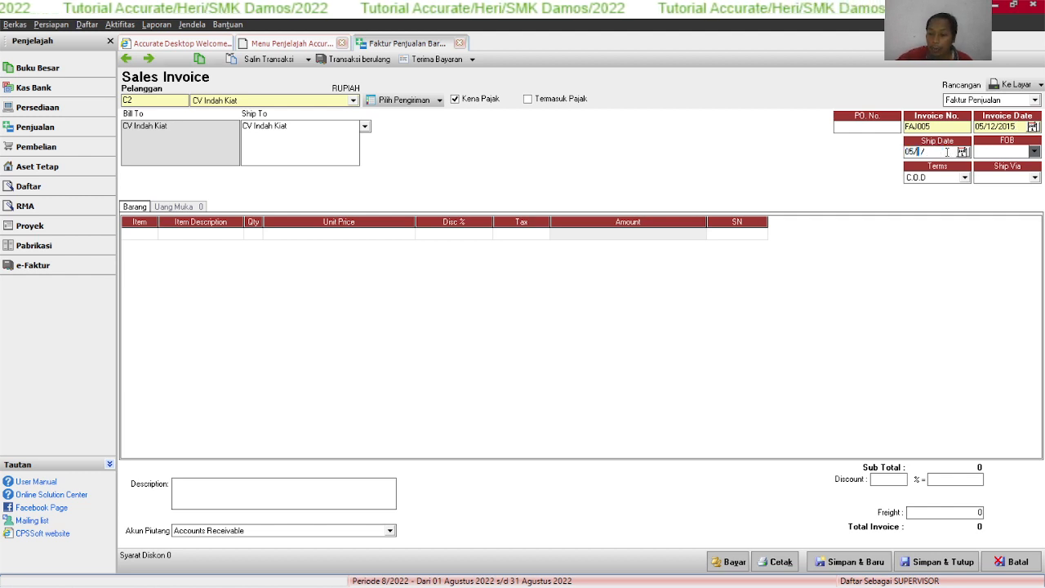
{"action": "type", "text": "2/2015"}
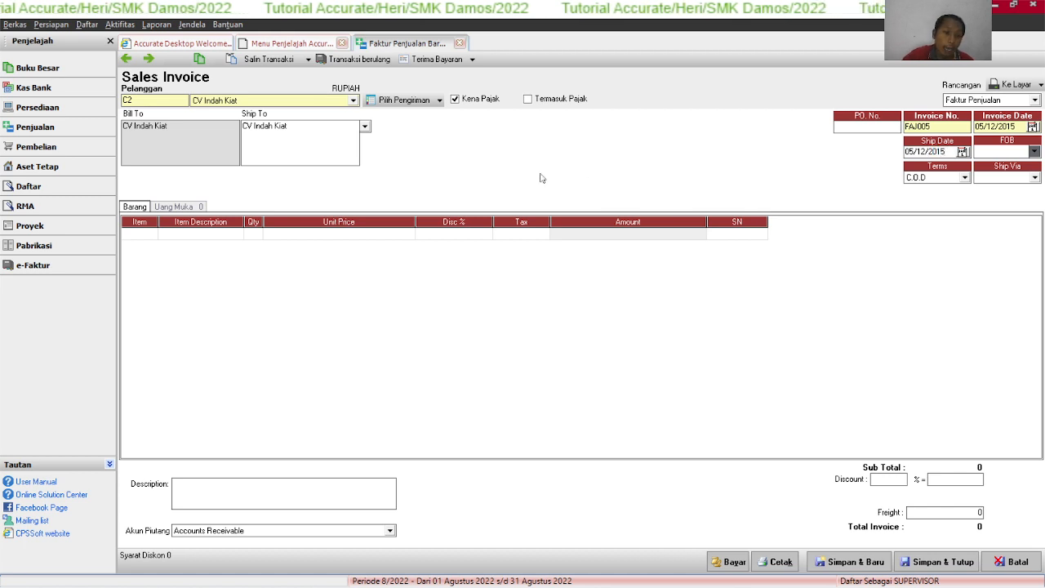
Add the item Oli Castrol (CSTL) as the first invoice line with a quantity of 5
{"action": "left_click", "coordinate": [145, 235]}
{"action": "left_click", "coordinate": [152, 236]}
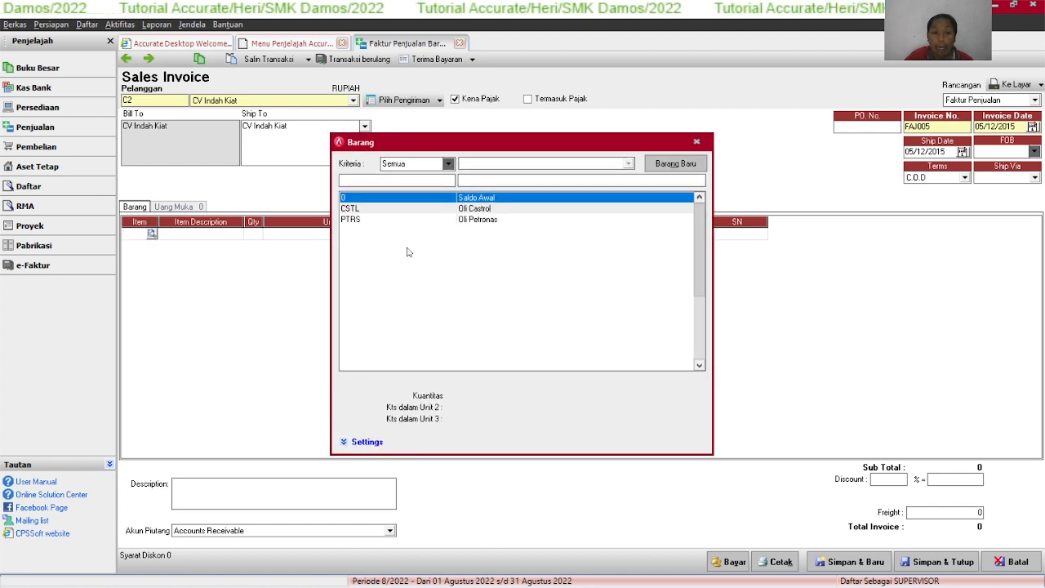
{"action": "left_click", "coordinate": [494, 211]}
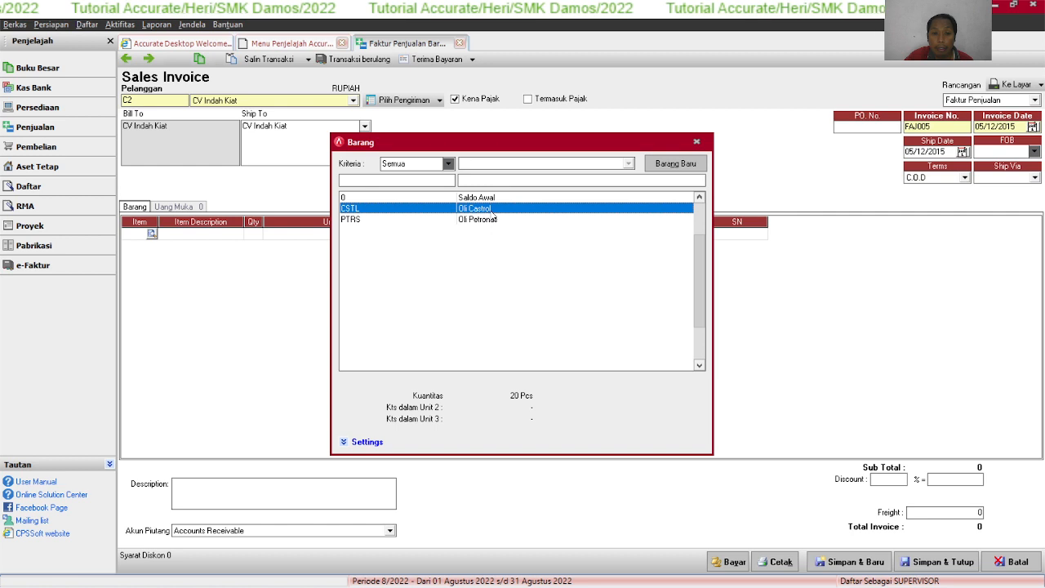
{"action": "double_click", "coordinate": [493, 210]}
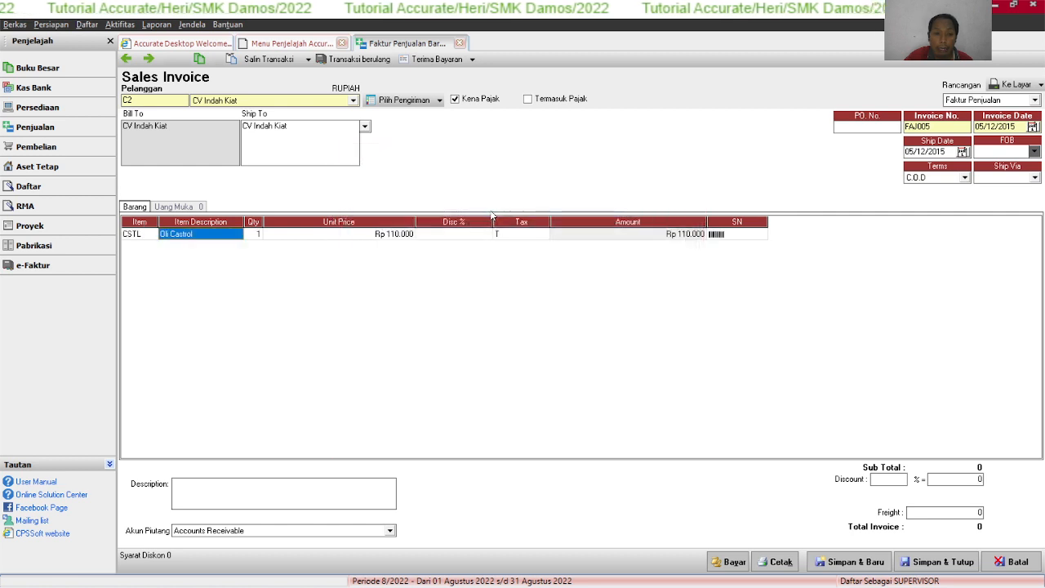
{"action": "left_click", "coordinate": [259, 234]}
{"action": "type", "text": "5"}
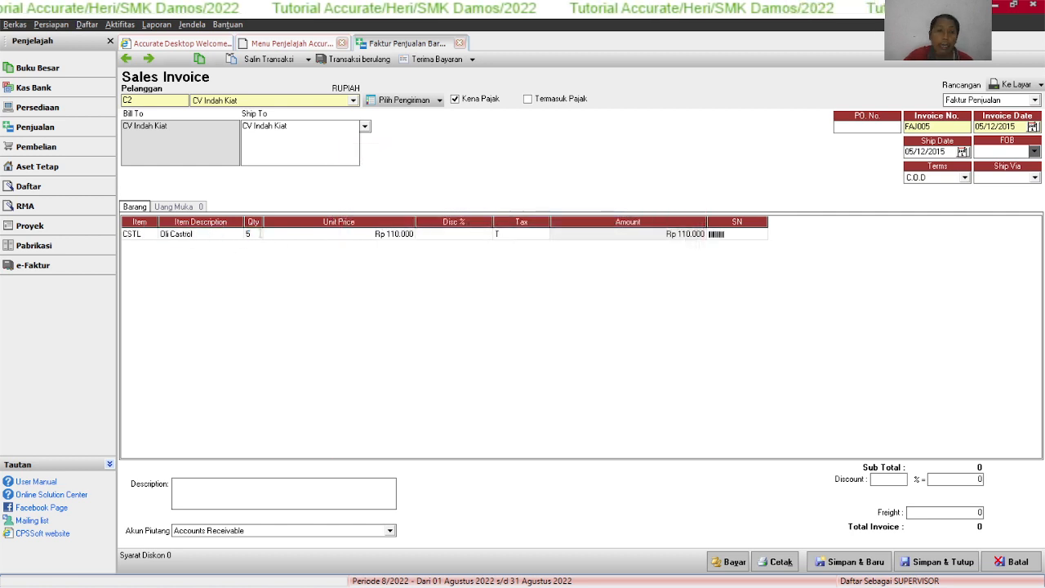
{"action": "key", "text": "Tab"}
{"action": "key", "text": "Tab"}
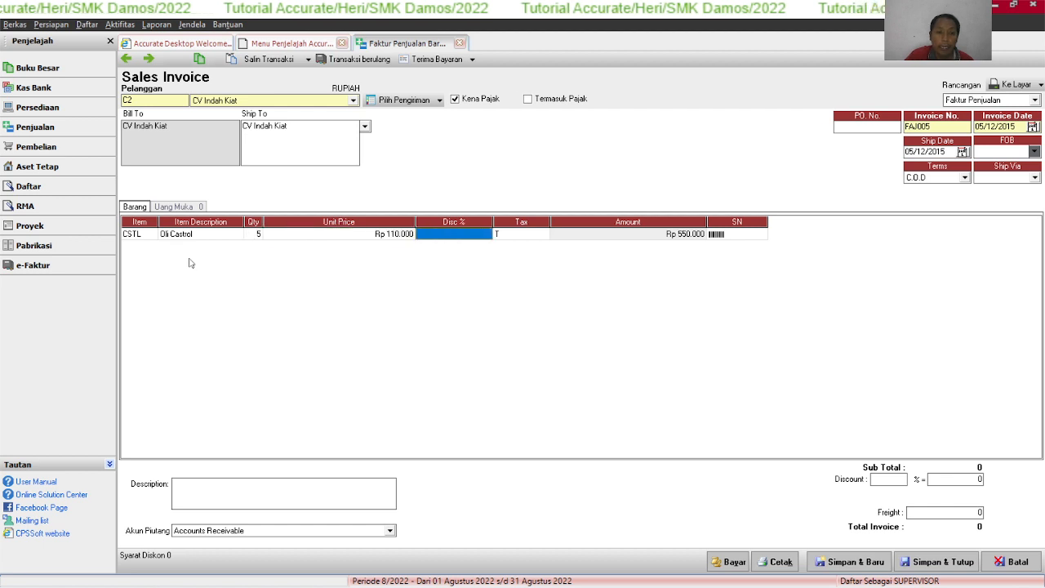
{"action": "key", "text": "Tab"}
{"action": "key", "text": "Tab"}
{"action": "key", "text": "Tab"}
{"action": "key", "text": "Tab"}
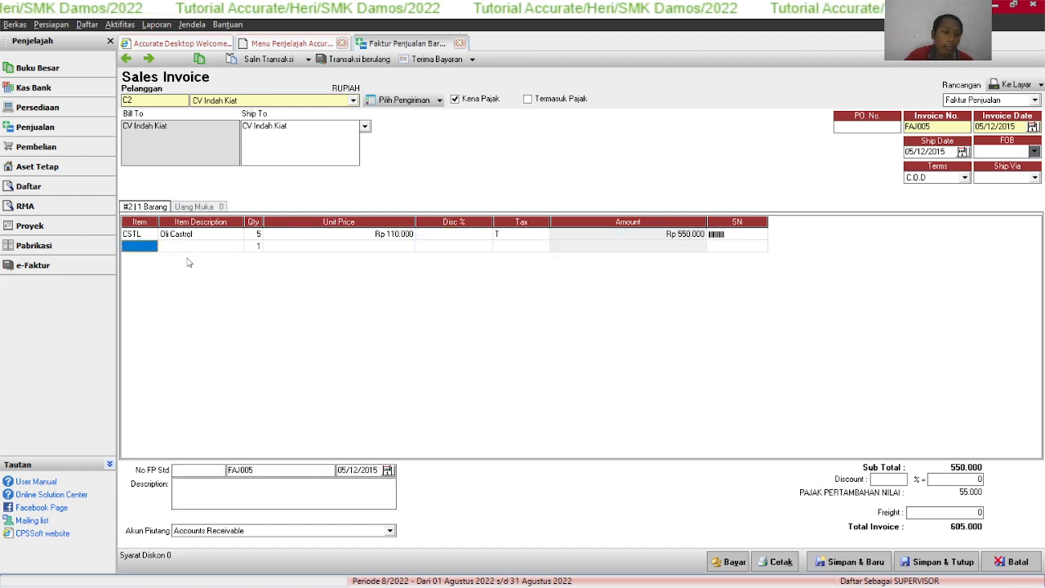
Add the item Oli Petronas (PTRS) as the second invoice line with a quantity of 5
{"action": "left_click", "coordinate": [141, 248]}
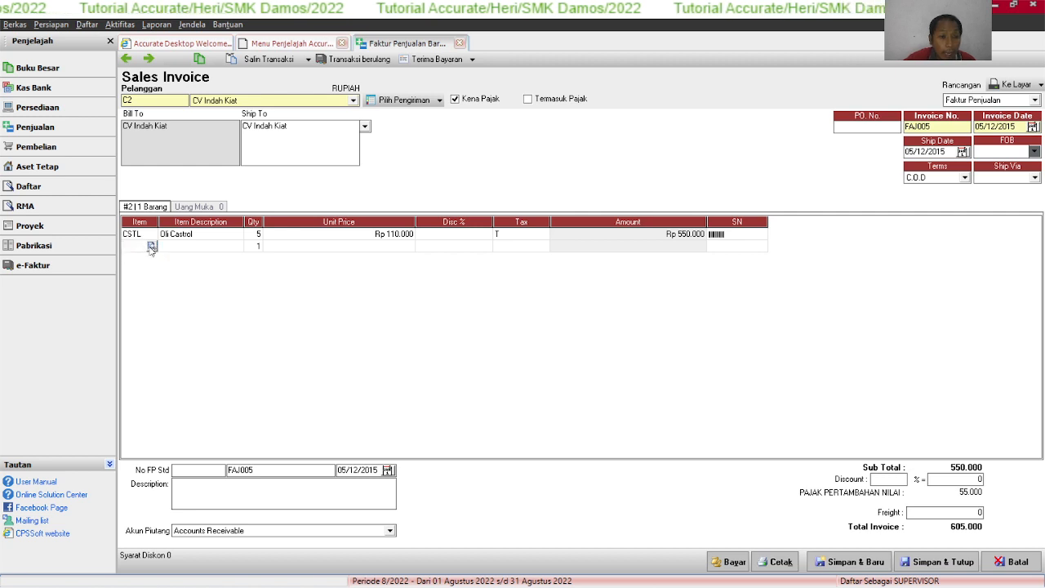
{"action": "left_click", "coordinate": [151, 246]}
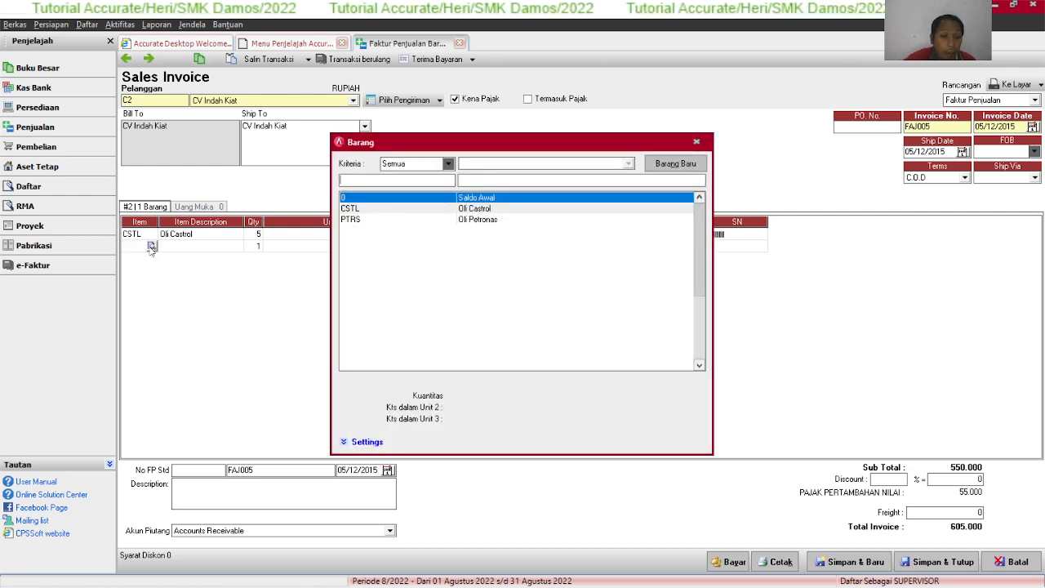
{"action": "left_click", "coordinate": [478, 220]}
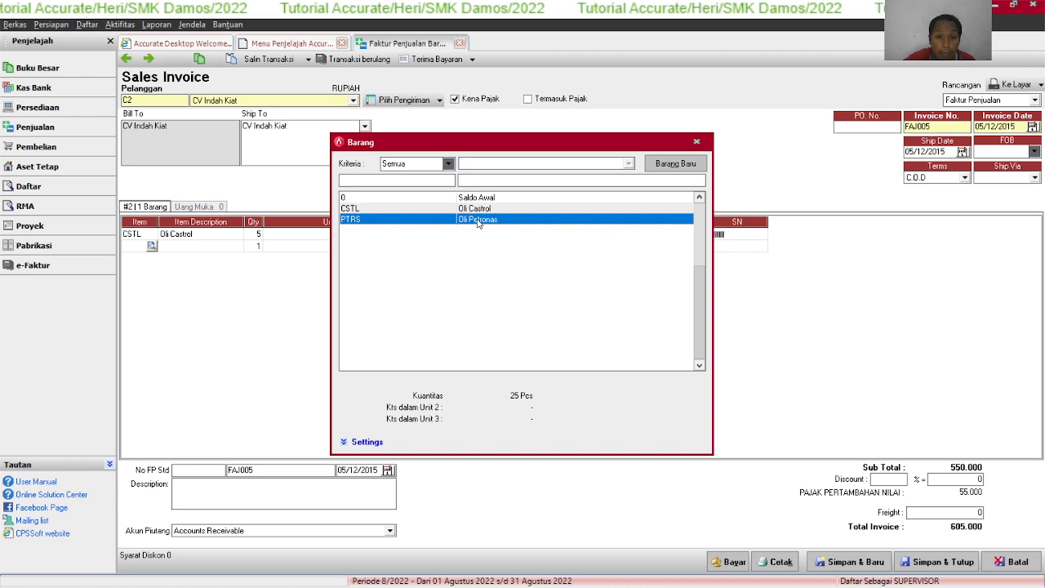
{"action": "double_click", "coordinate": [478, 220]}
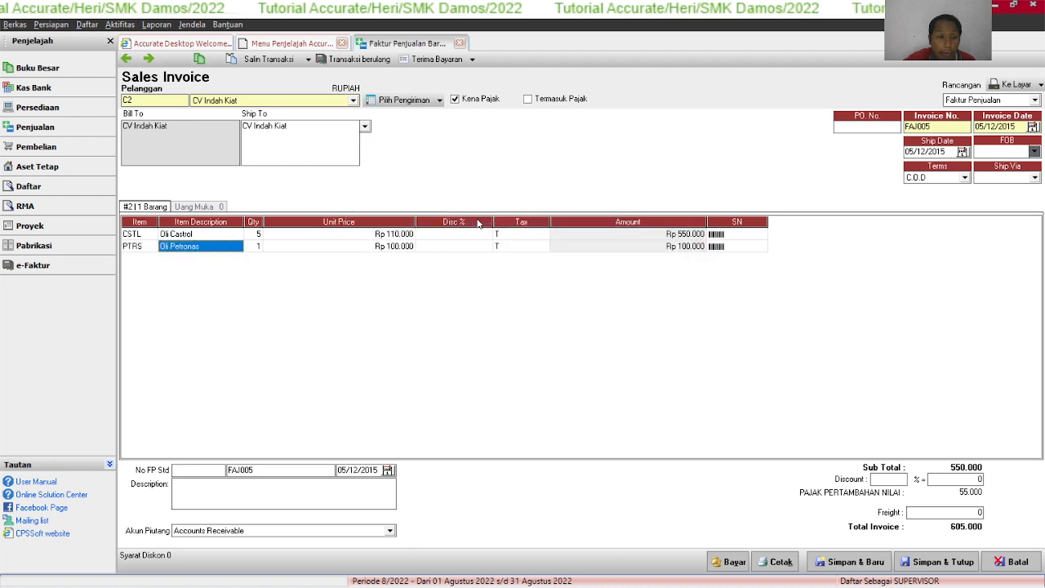
{"action": "left_click", "coordinate": [255, 248]}
{"action": "type", "text": "5"}
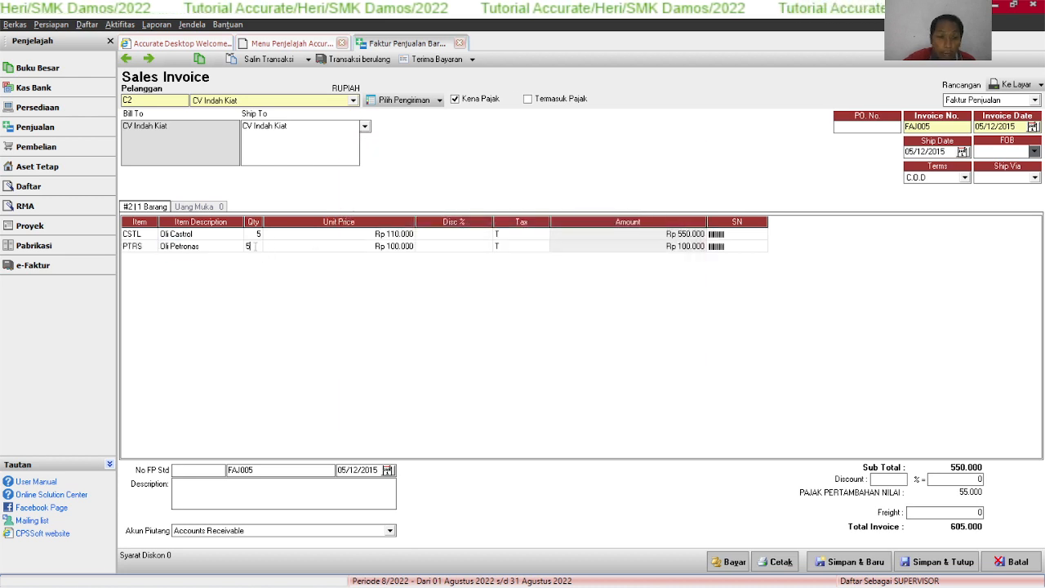
{"action": "key", "text": "Tab"}
{"action": "key", "text": "Tab"}
{"action": "key", "text": "Tab"}
{"action": "key", "text": "Tab"}
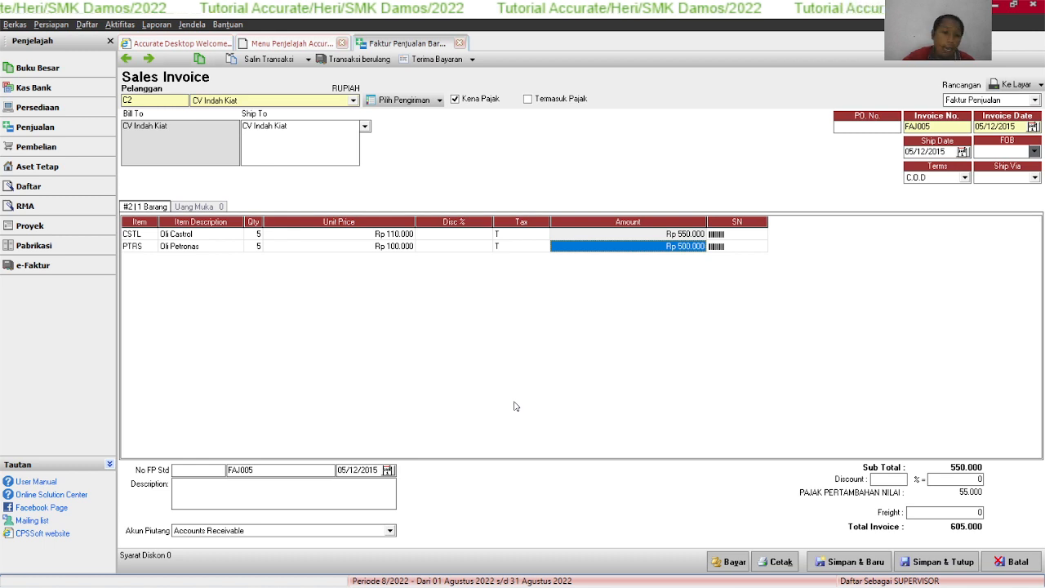
Enter PENJUALAN TUNAI as the invoice description
{"action": "left_click", "coordinate": [346, 498]}
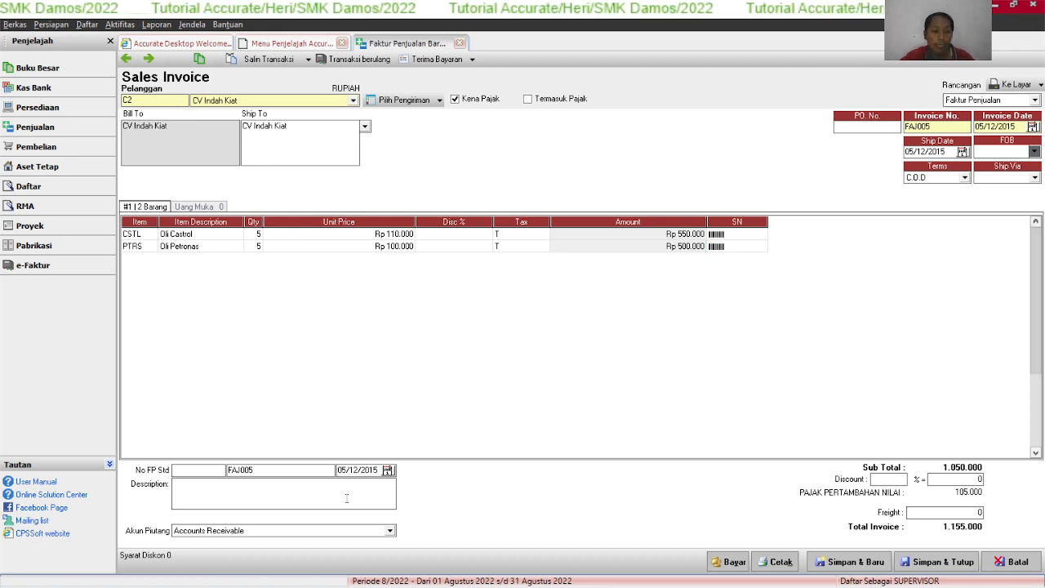
{"action": "type", "text": "PENJU"}
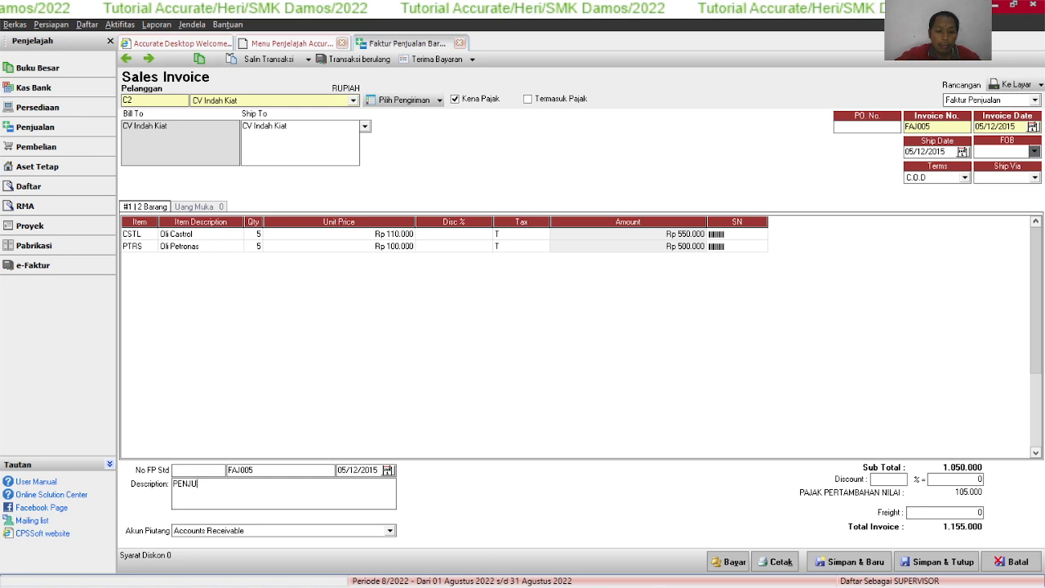
{"action": "type", "text": "AL"}
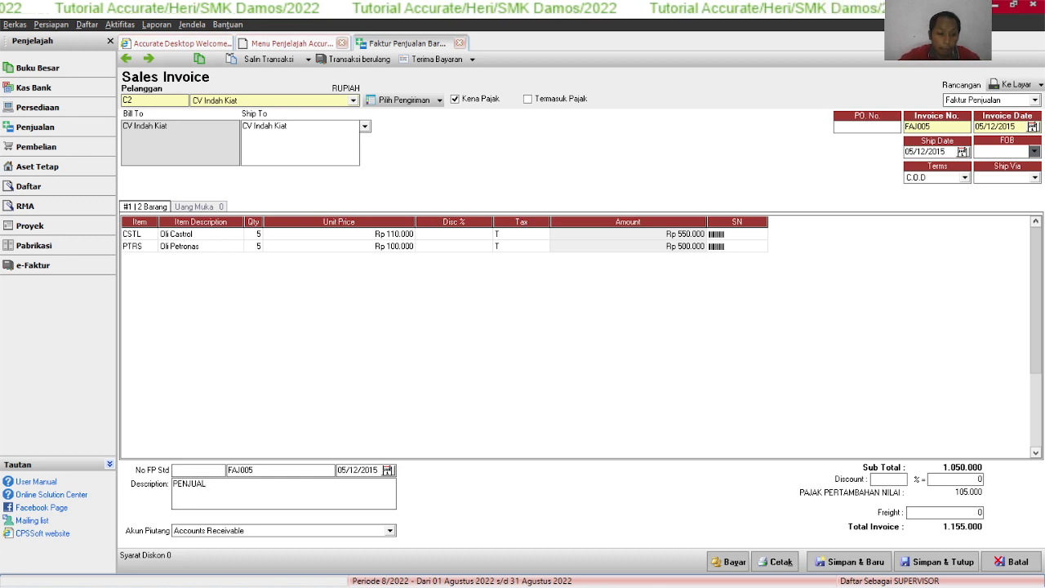
{"action": "type", "text": "AN TUNAI"}
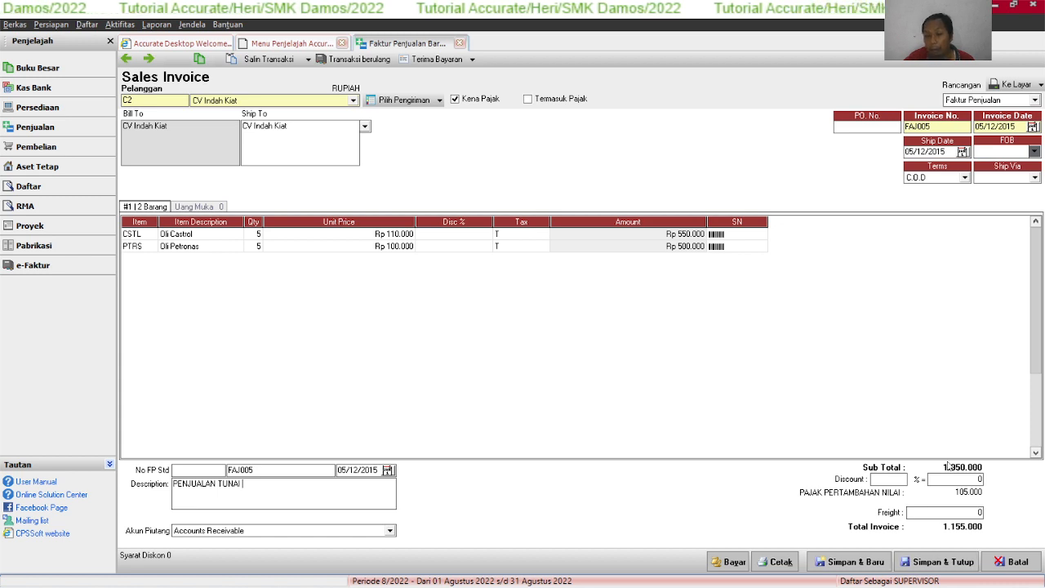
Record the customer's full payment for invoice FAJ005, then save and close both the receipt and the invoice
{"action": "left_click", "coordinate": [729, 562]}
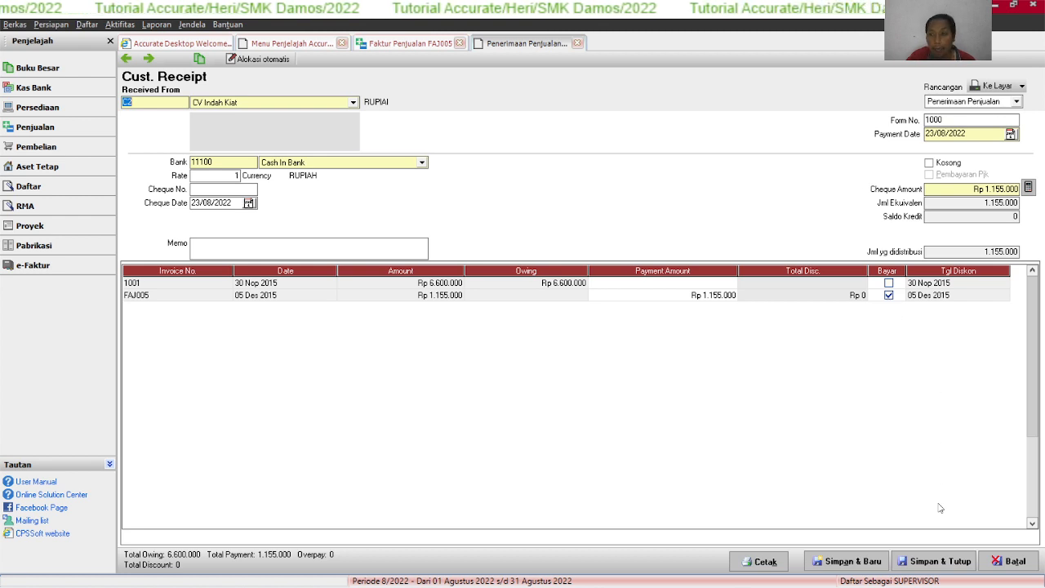
{"action": "left_click", "coordinate": [933, 561]}
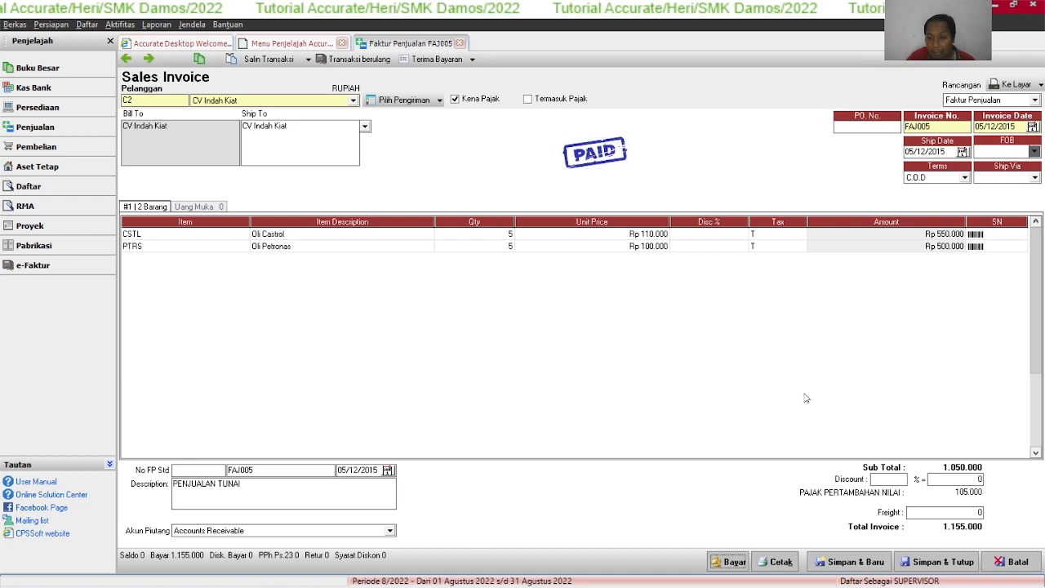
{"action": "left_click", "coordinate": [939, 563]}
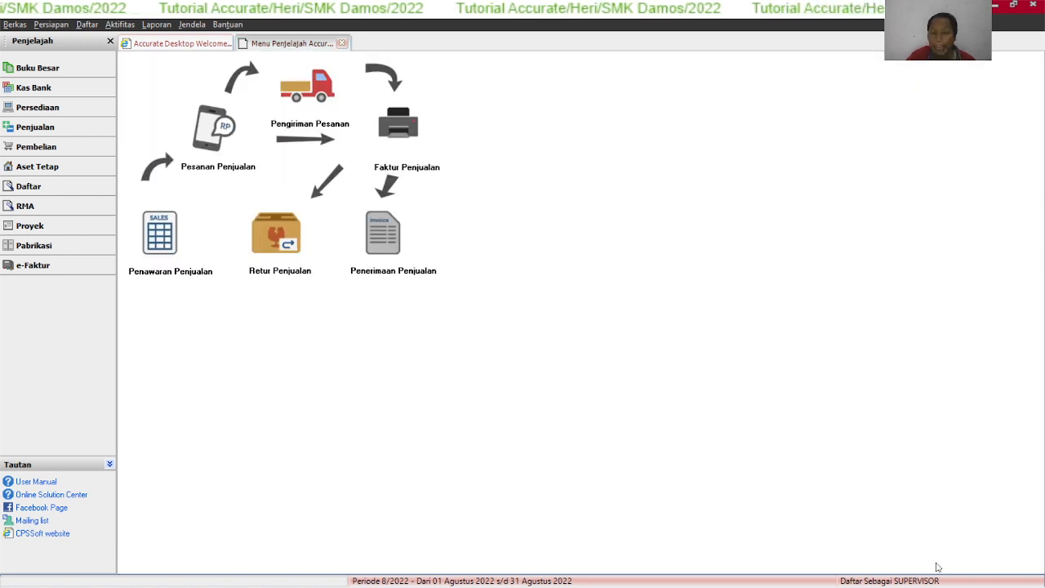